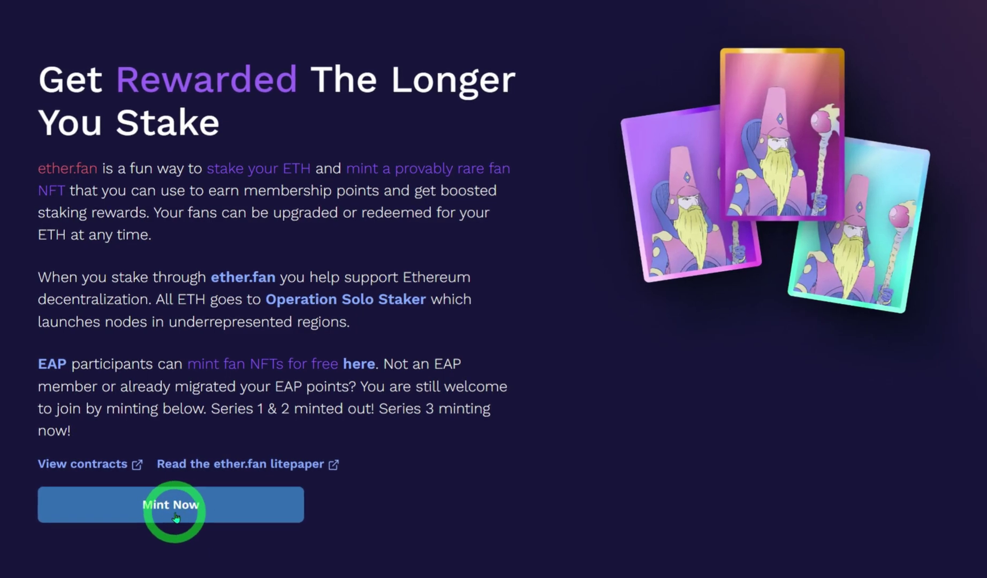
# Open the ether.fan minting page and connect the MetaMask wallet.
pyautogui.click(175, 515)
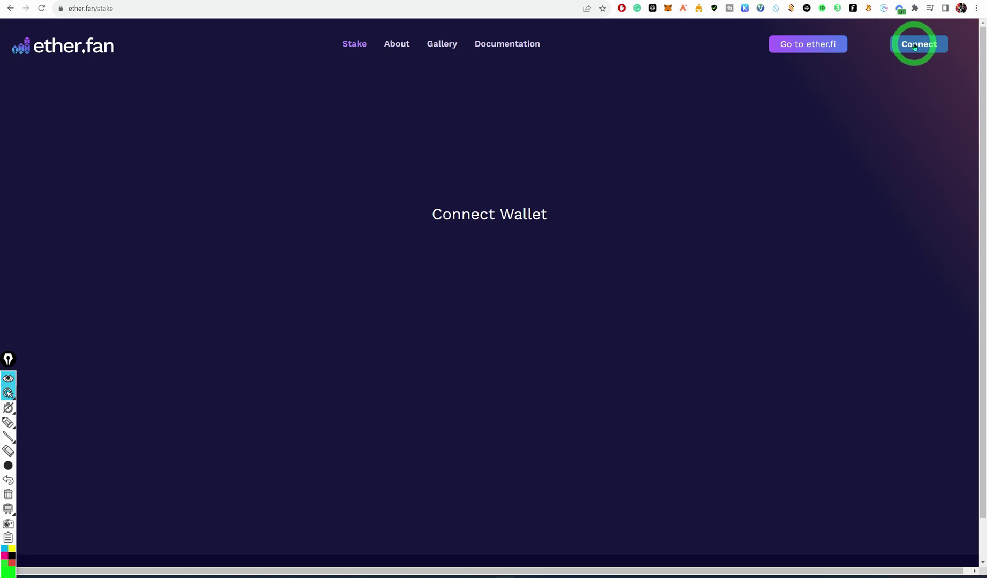
pyautogui.click(914, 47)
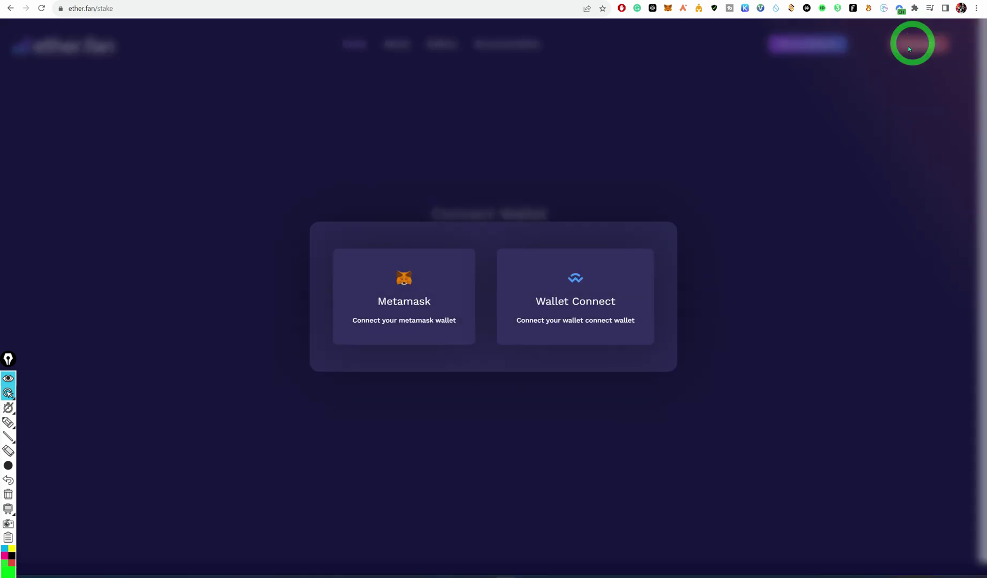
pyautogui.click(445, 321)
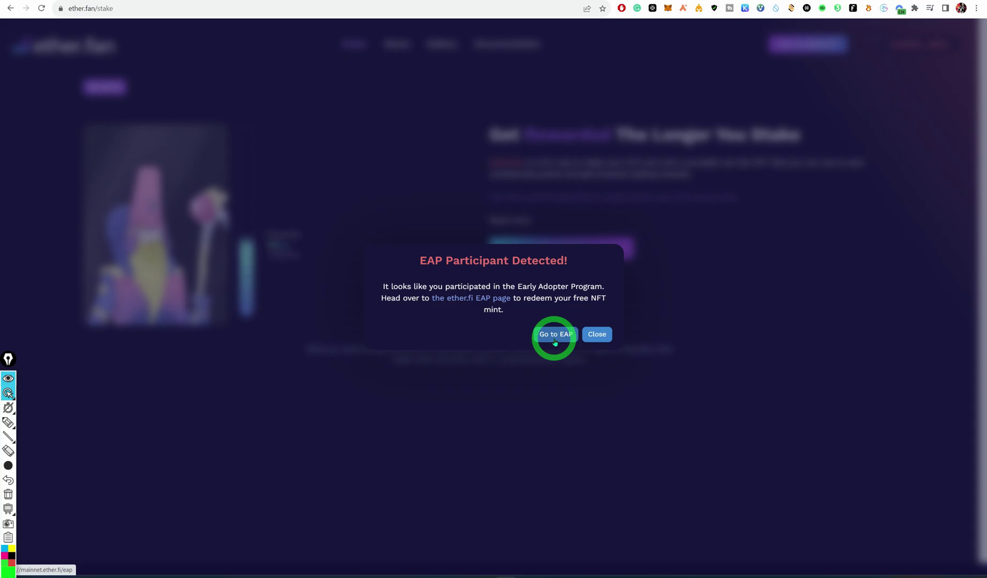
# Go to the ether.fi EAP page and connect the MetaMask wallet there.
pyautogui.click(555, 341)
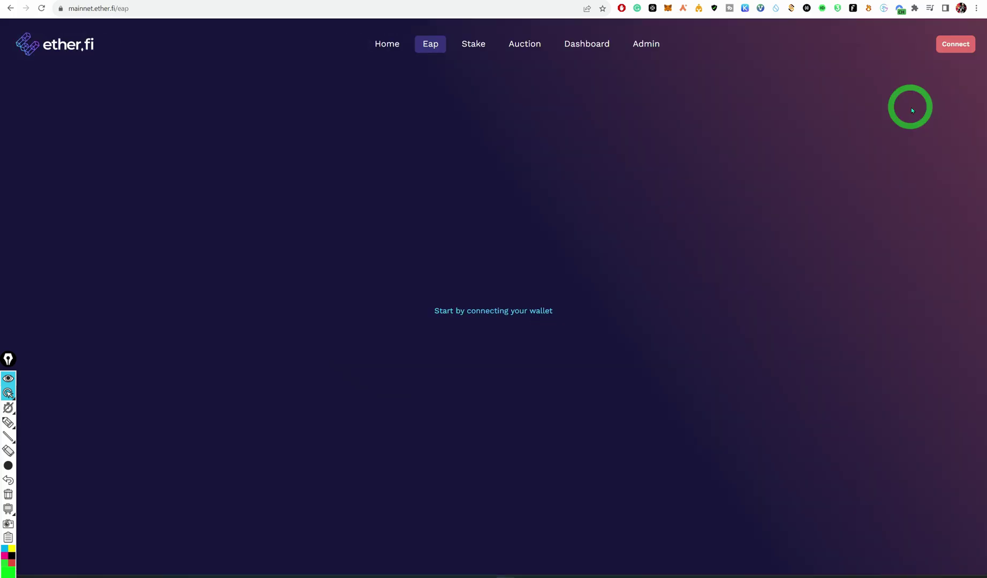
pyautogui.click(963, 47)
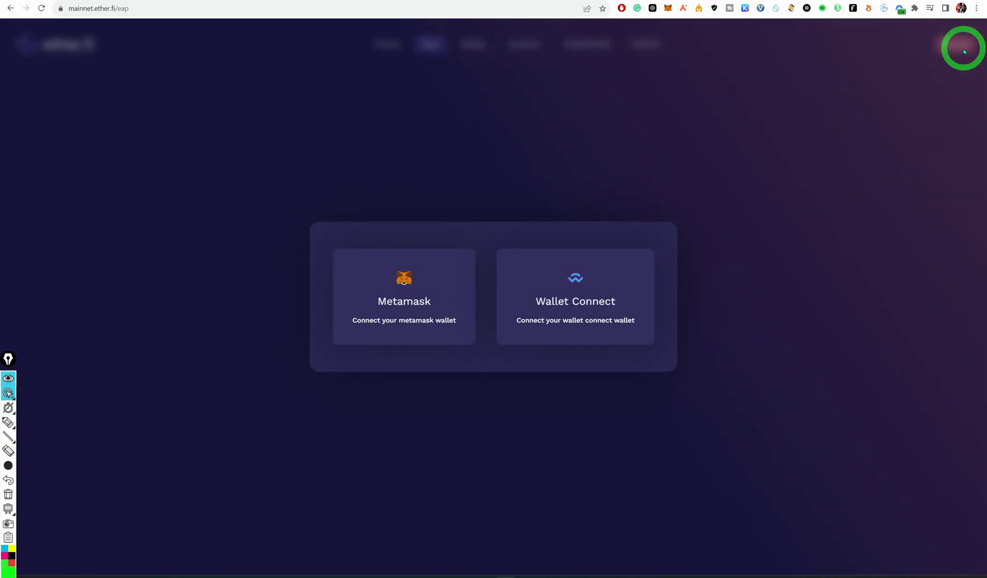
pyautogui.click(414, 320)
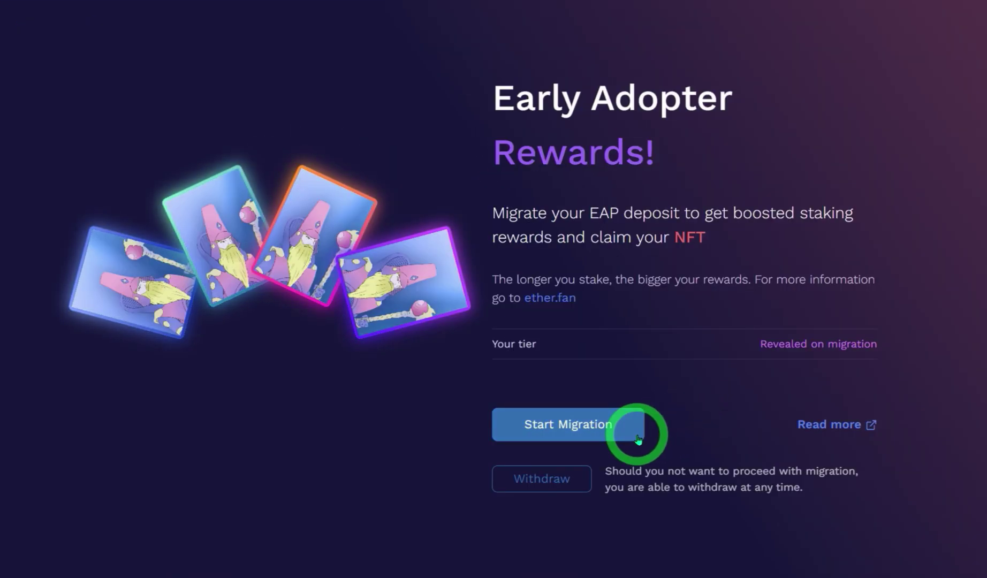
# Start the EAP migration, choose to migrate and claim the Gold Tier NFT, and proceed past the Withdraw stage.
pyautogui.click(637, 437)
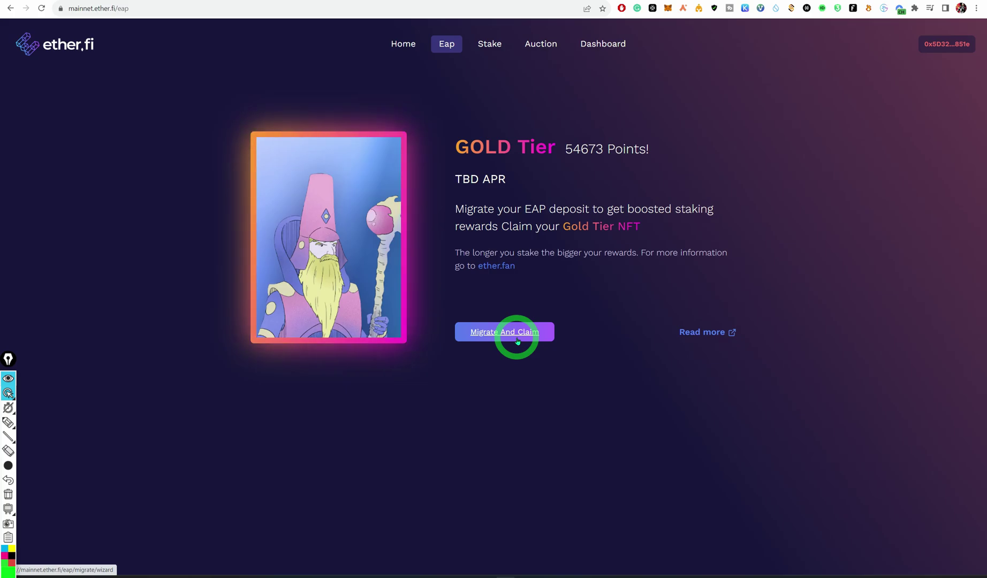
pyautogui.click(517, 339)
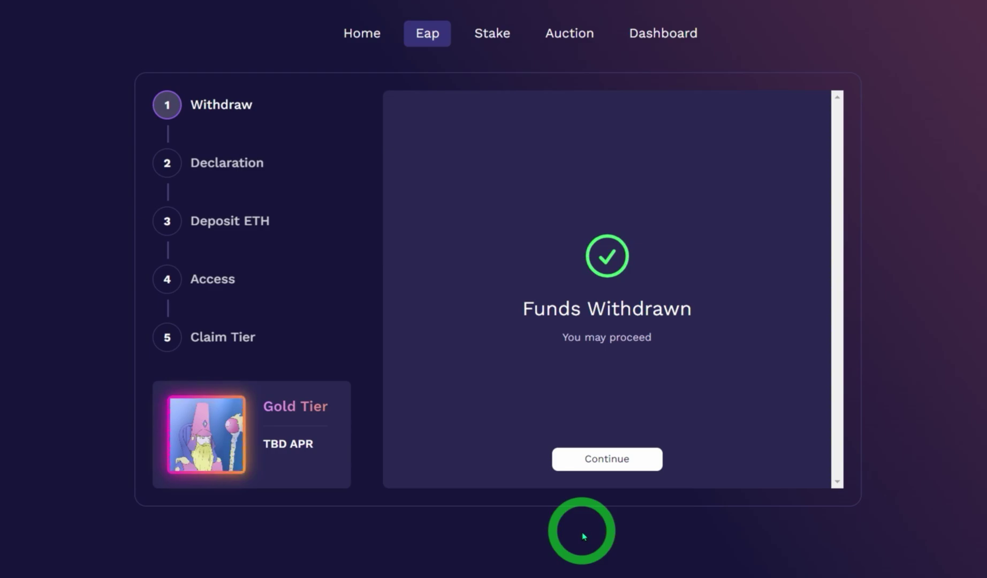
pyautogui.click(595, 464)
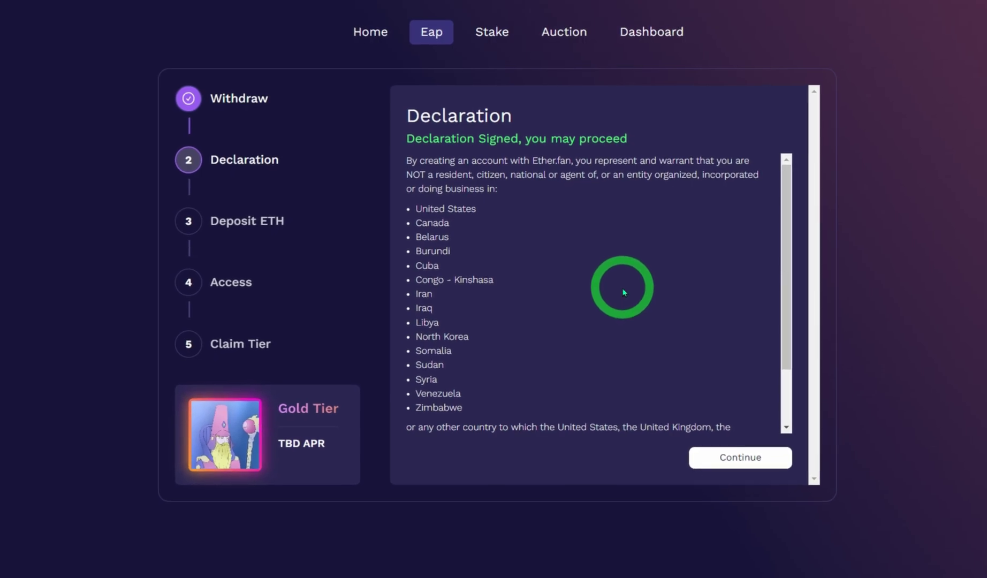
# Review the signed Declaration's restricted countries and terms, and continue to the ETH deposit stage.
pyautogui.scroll(-1, 624, 292)
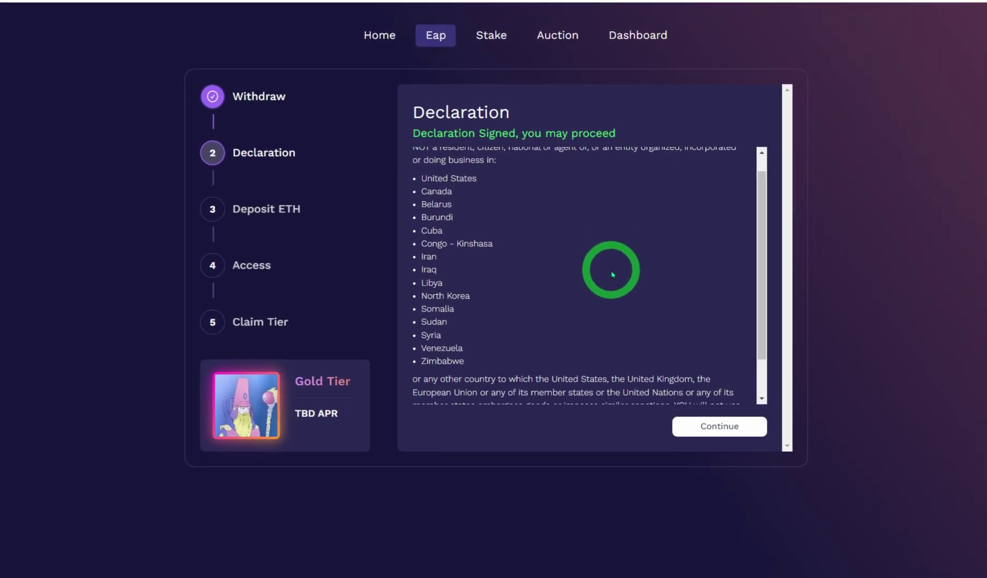
pyautogui.scroll(-2, 612, 274)
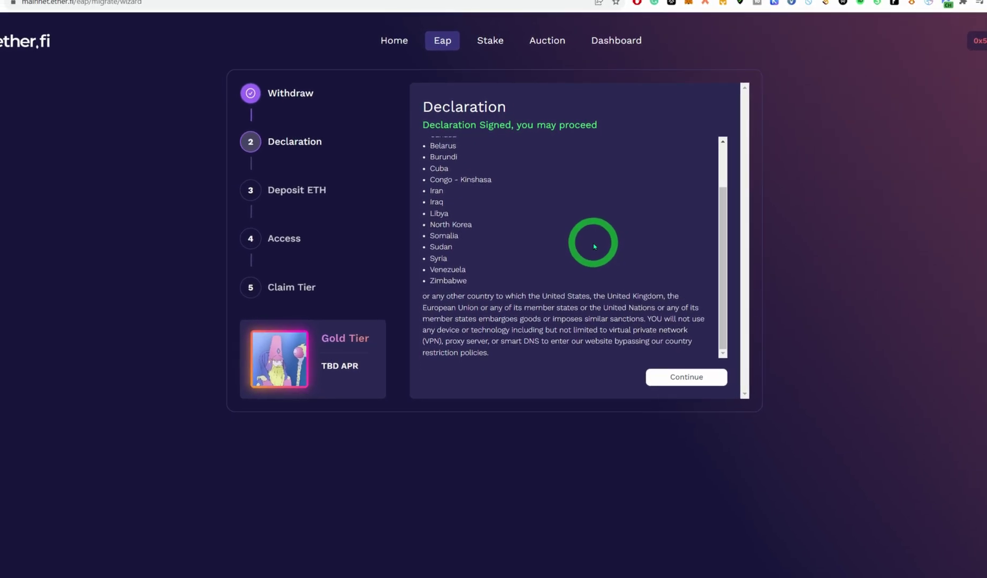
pyautogui.scroll(3, 591, 244)
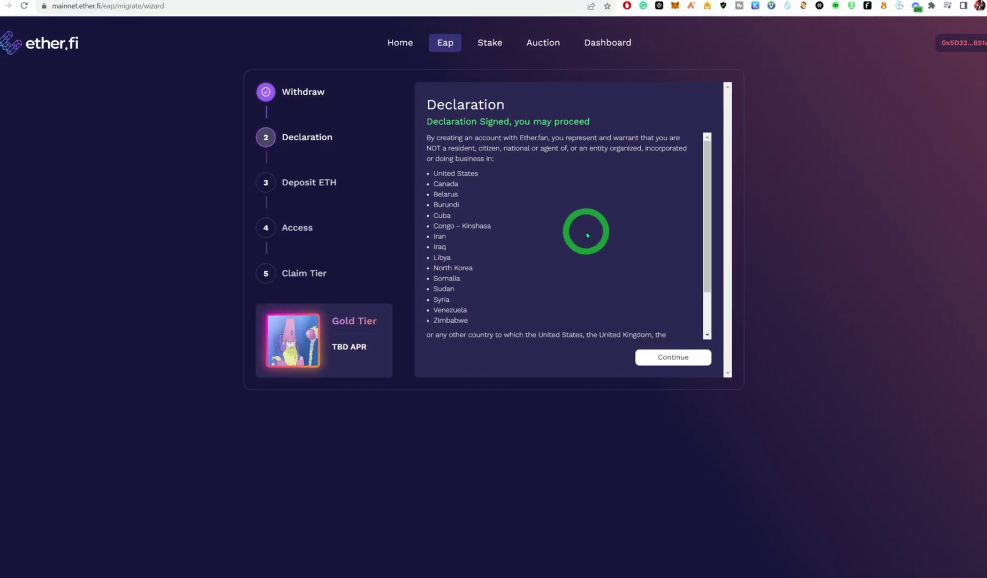
pyautogui.scroll(-2, 582, 225)
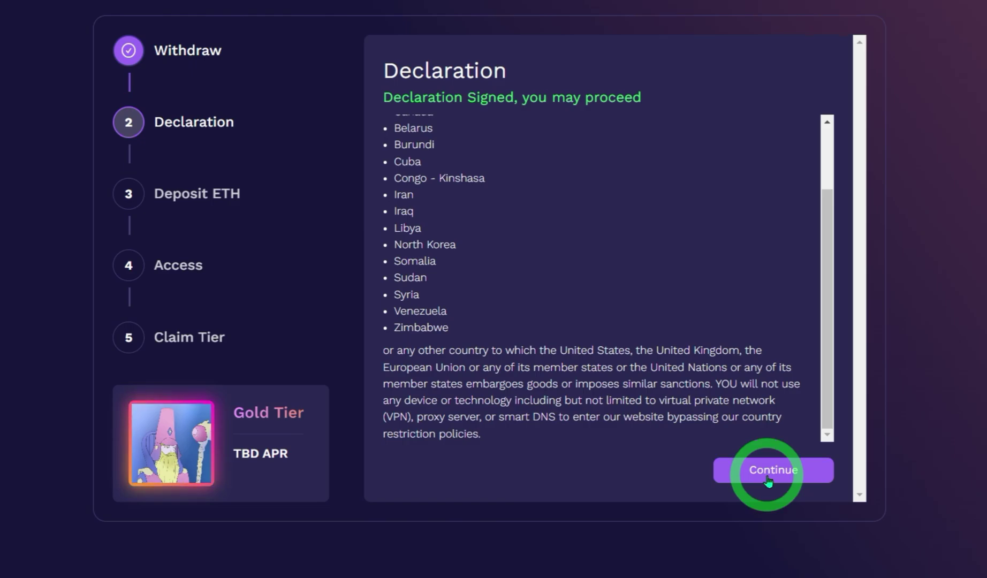
pyautogui.click(768, 479)
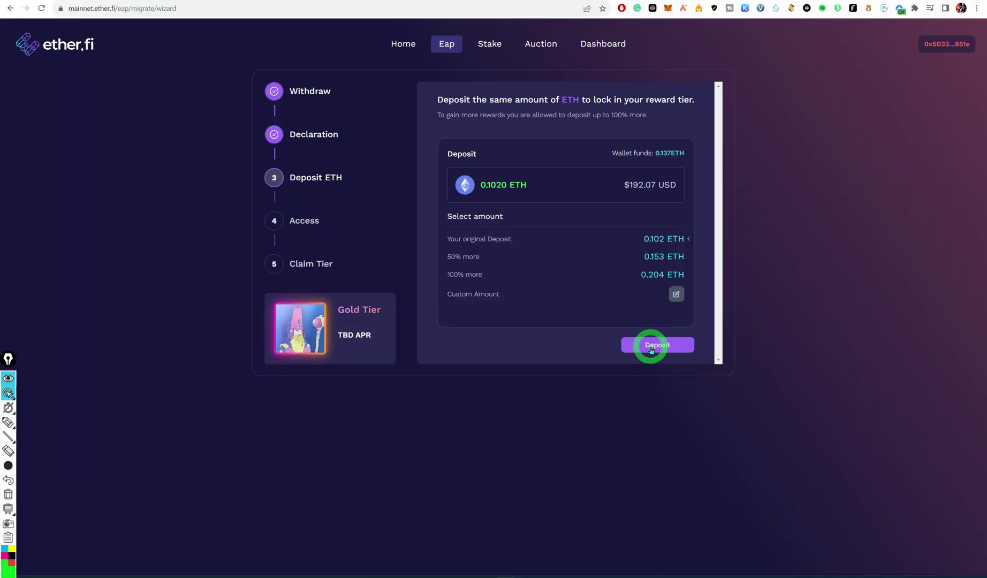
# Deposit the original 0.102 ETH, setting the advanced max base fee to 12 GWEI before confirming the wallet transaction.
pyautogui.click(776, 509)
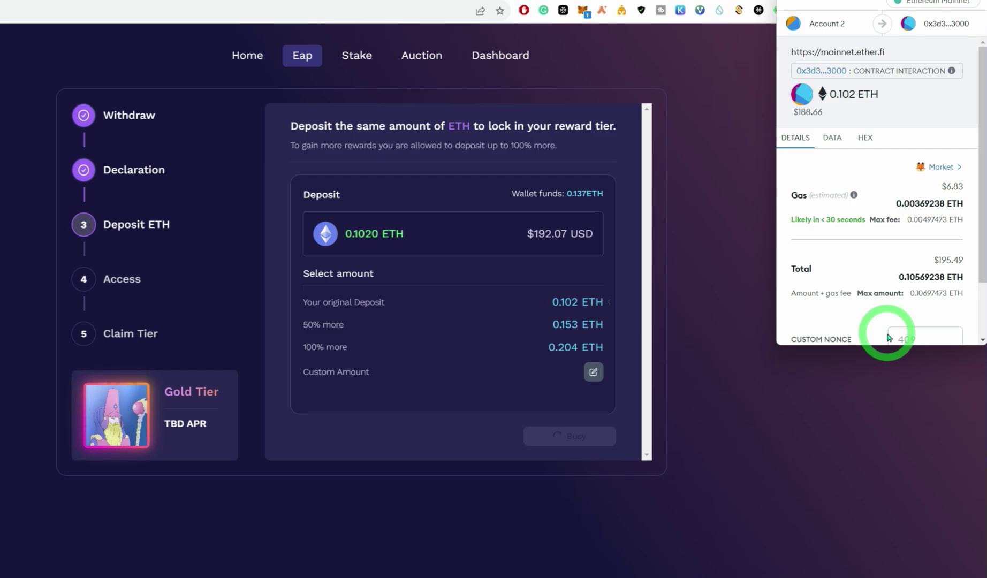
pyautogui.scroll(-2, 923, 167)
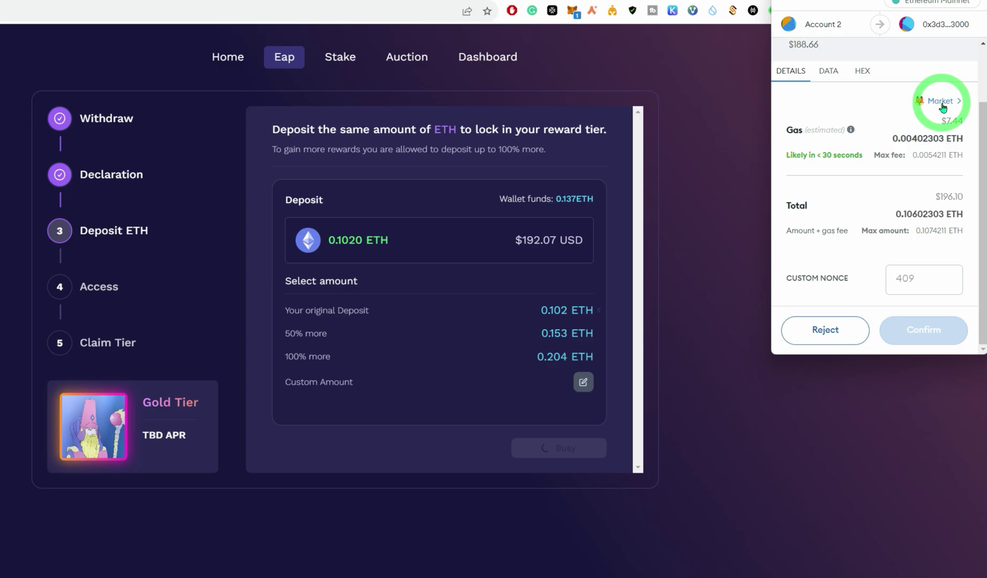
pyautogui.click(949, 78)
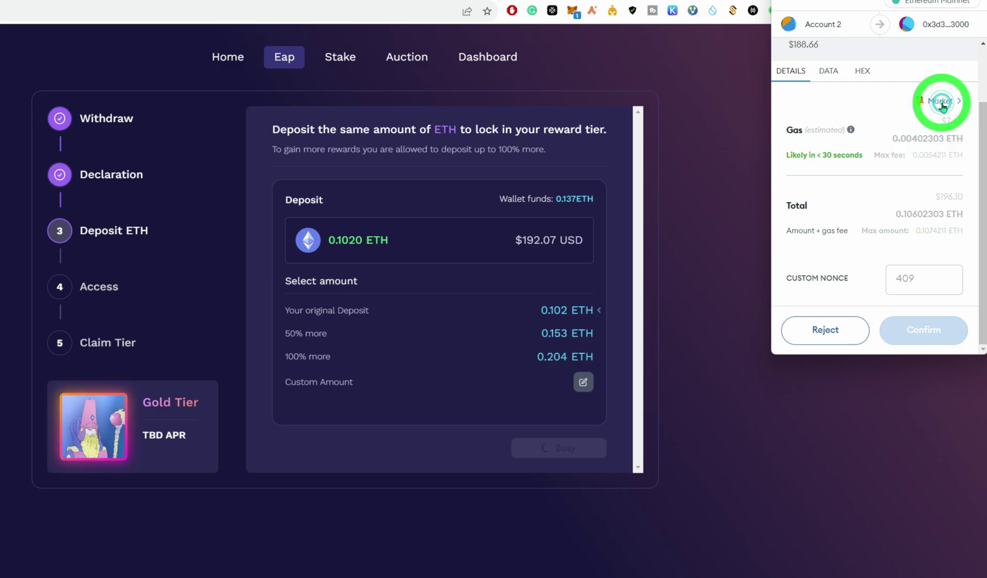
pyautogui.click(853, 193)
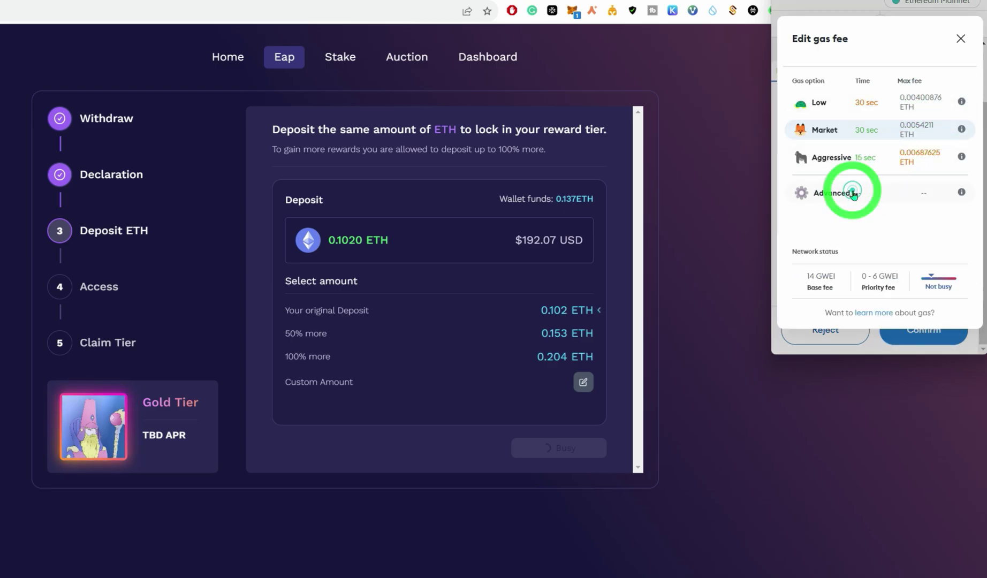
pyautogui.doubleClick(817, 101)
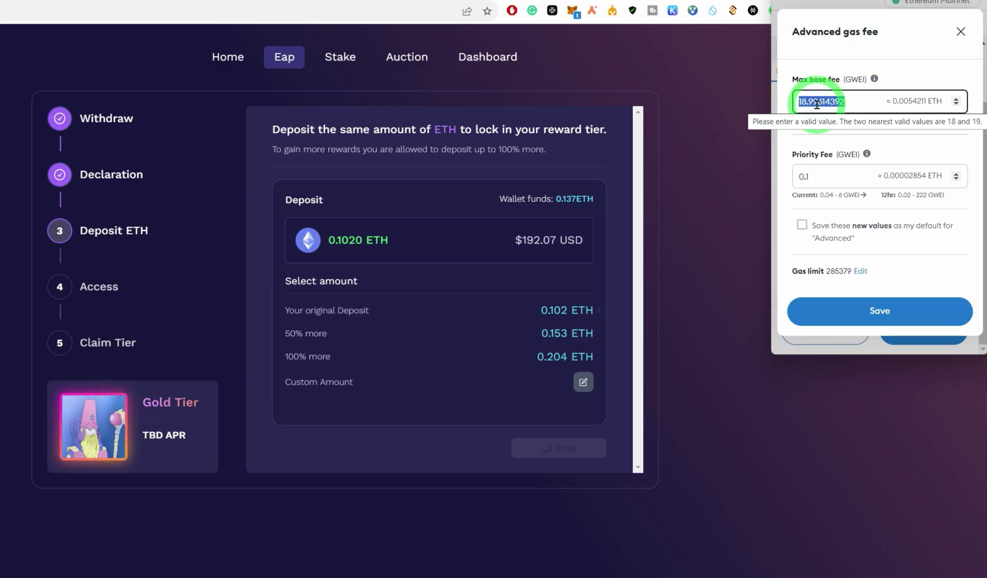
pyautogui.write('12')
pyautogui.click(847, 314)
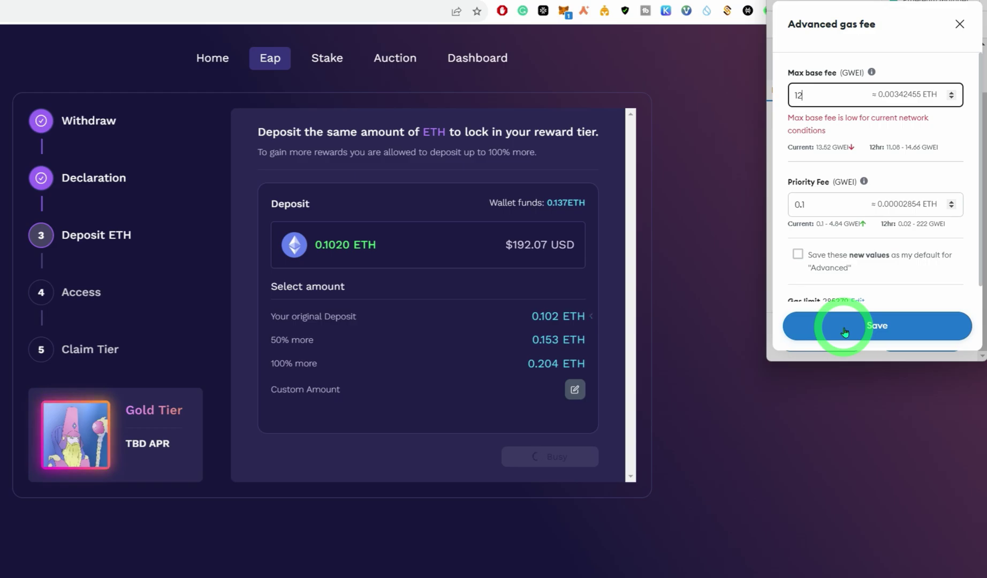
pyautogui.click(845, 331)
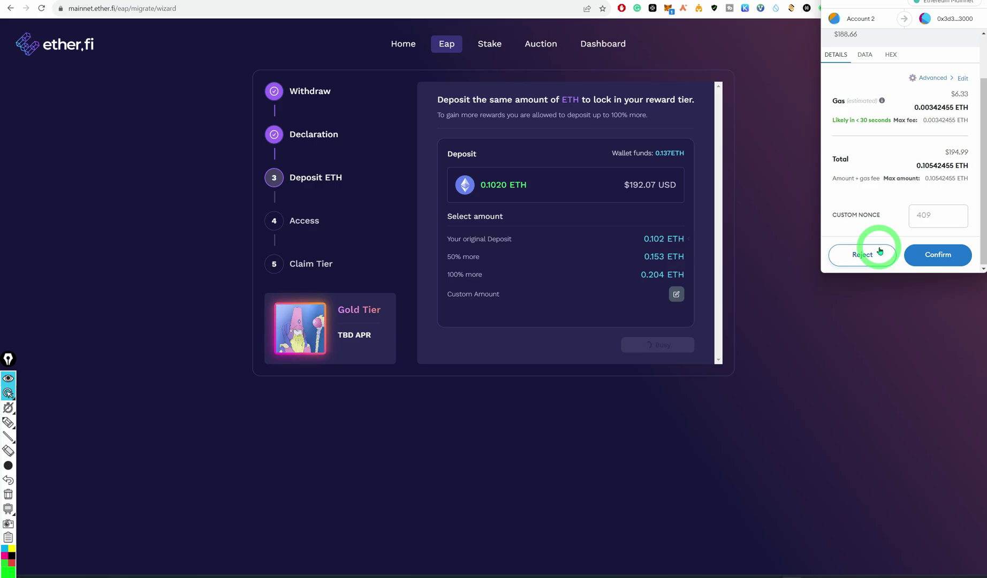
pyautogui.click(924, 253)
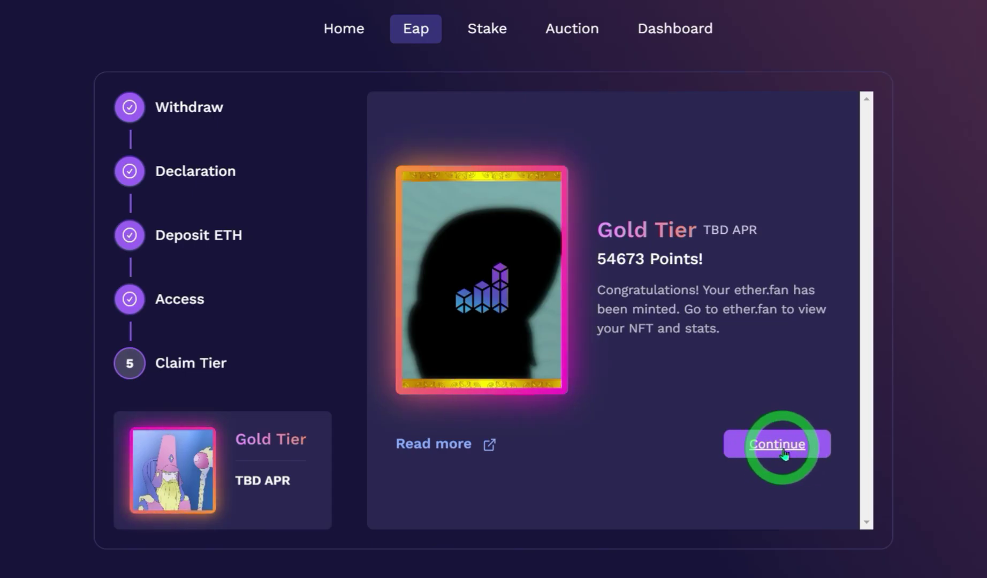
# Continue from the Claim Tier stage to ether.fan, connect the MetaMask wallet and review the minted NFT's details.
pyautogui.click(771, 451)
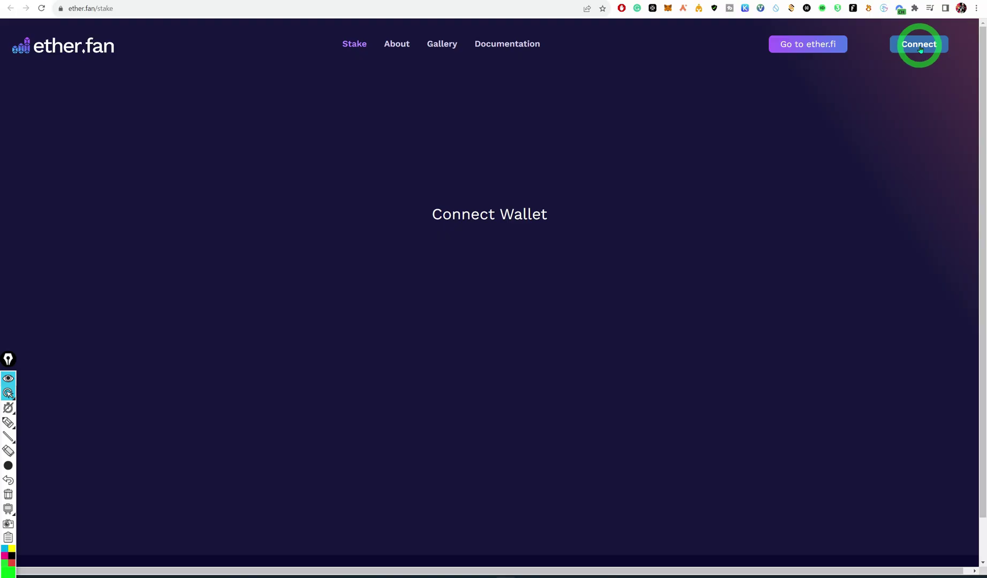
pyautogui.click(920, 47)
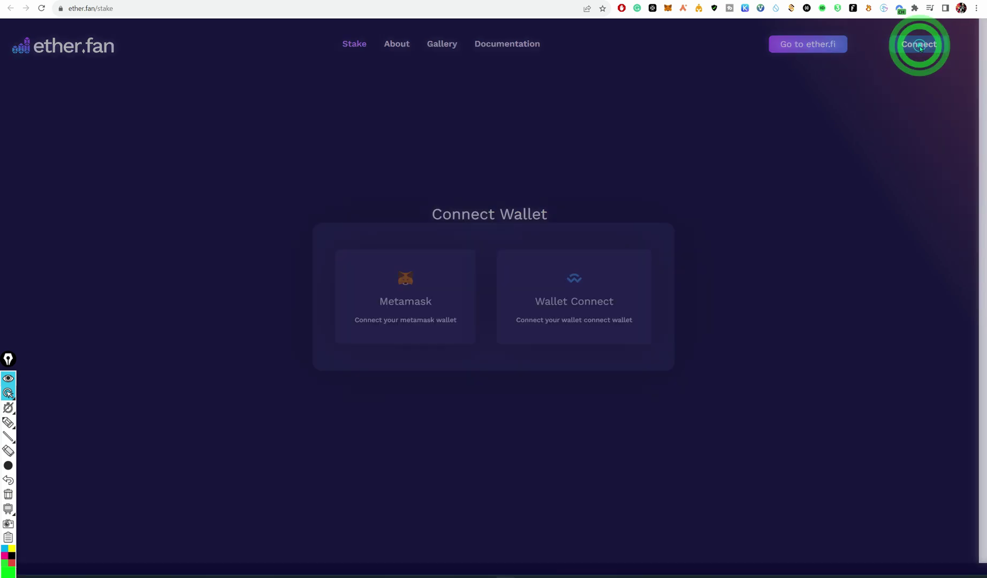
pyautogui.click(395, 318)
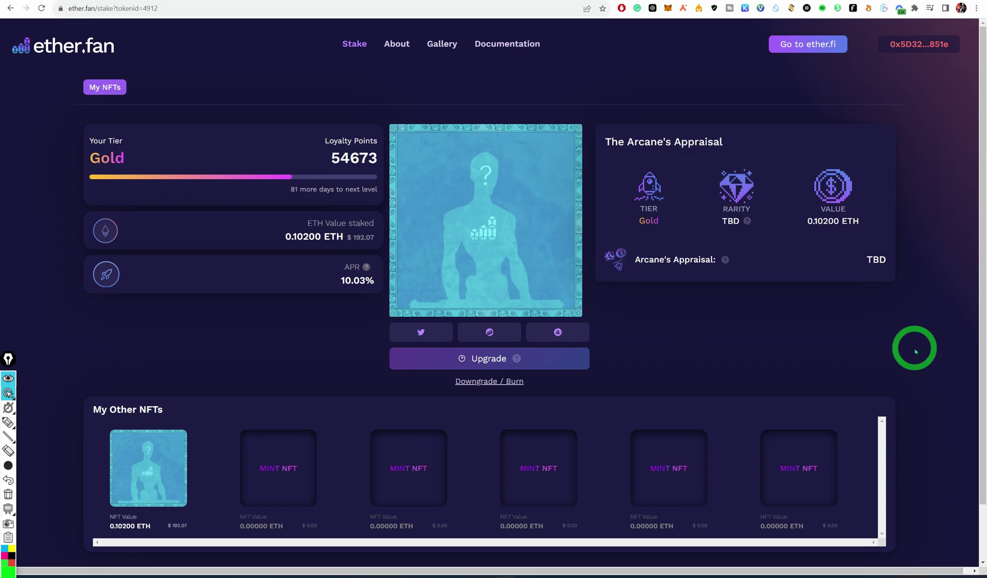
pyautogui.scroll(-2, 916, 351)
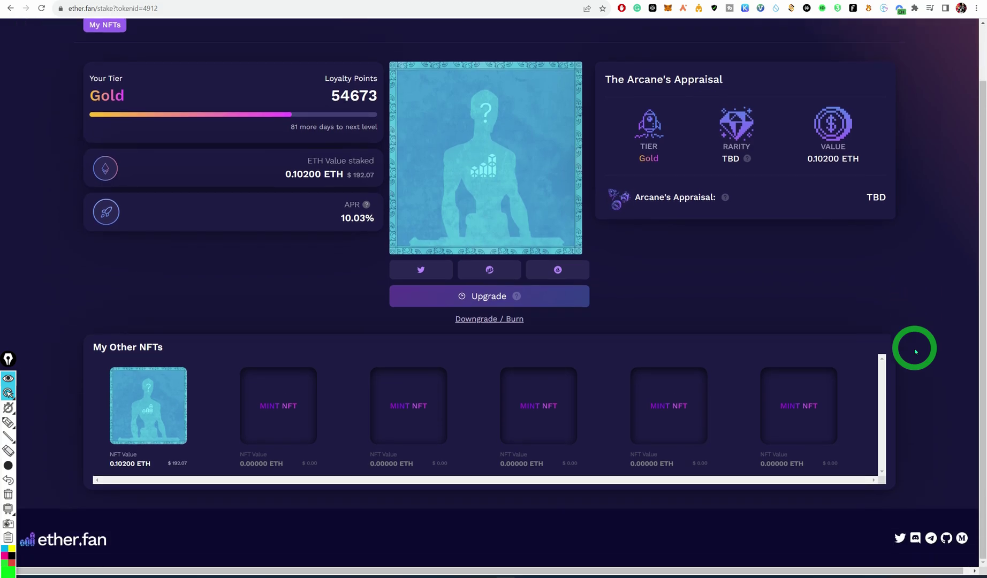
pyautogui.scroll(2, 916, 351)
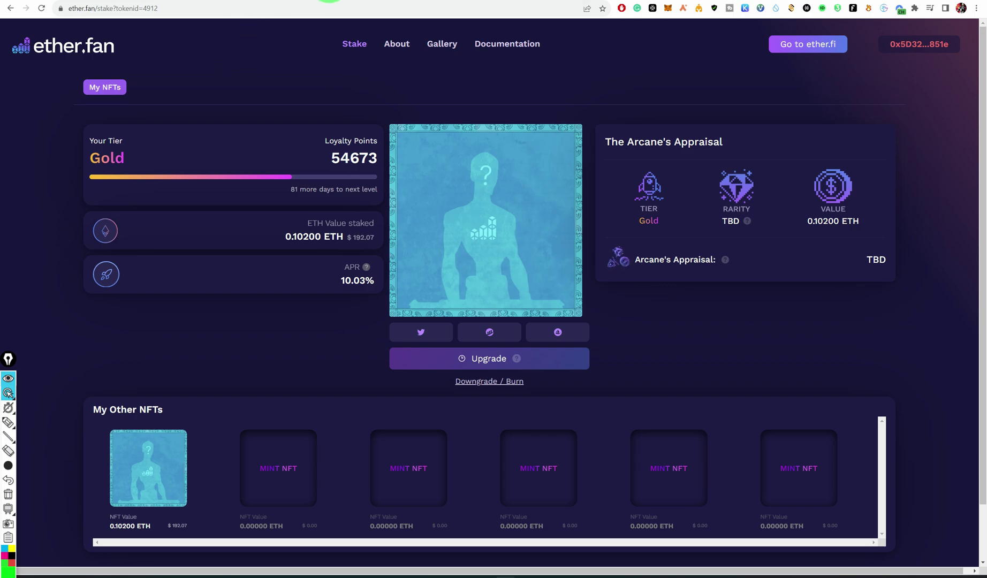
# Switch to DeBank's web3-data README on GitHub and examine the dataset overview, inclusion requirements and parameters.
pyautogui.click(329, 2)
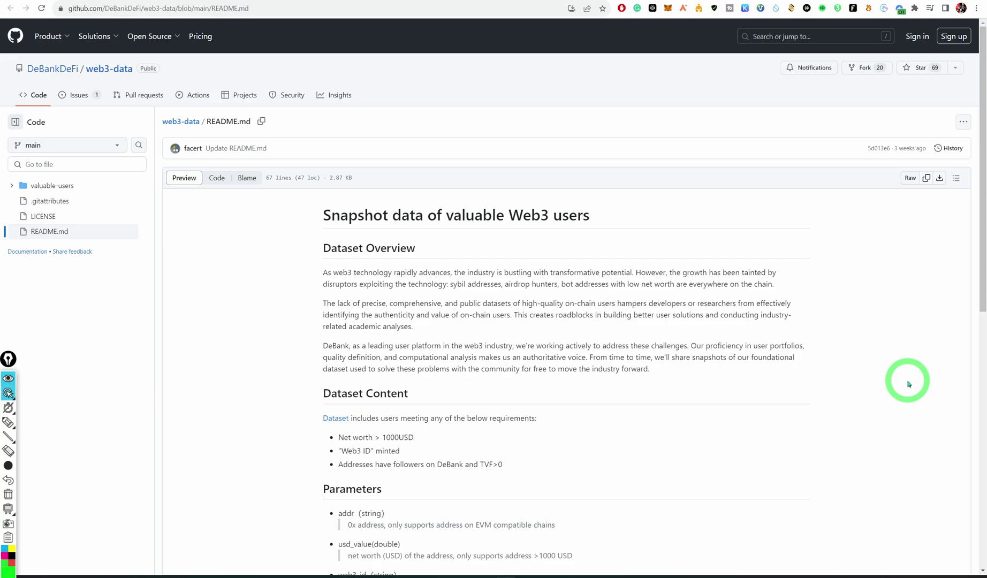
pyautogui.scroll(-5, 908, 384)
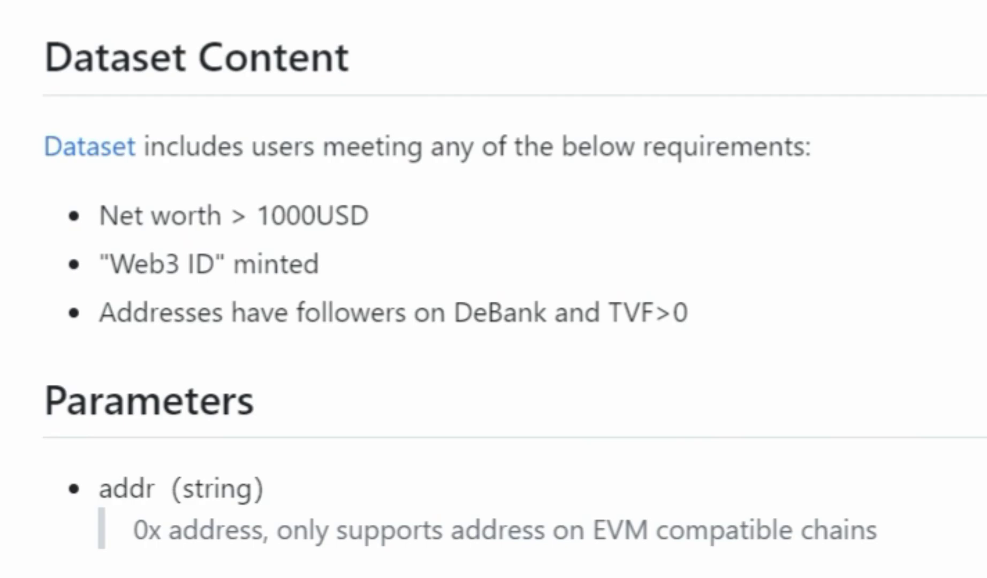
pyautogui.scroll(5, 493, 289)
pyautogui.scroll(-5, 494, 289)
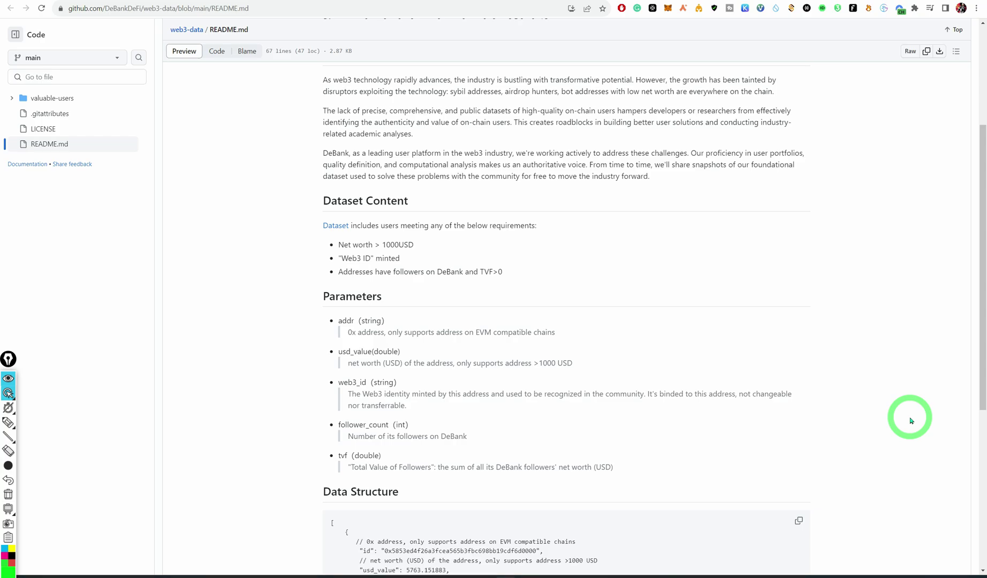
# Switch to DeBank's post on X announcing DeBank Chain and read through the seven-part thread, including the Testnet instructions.
pyautogui.hotkey('ctrl', 'Tab')
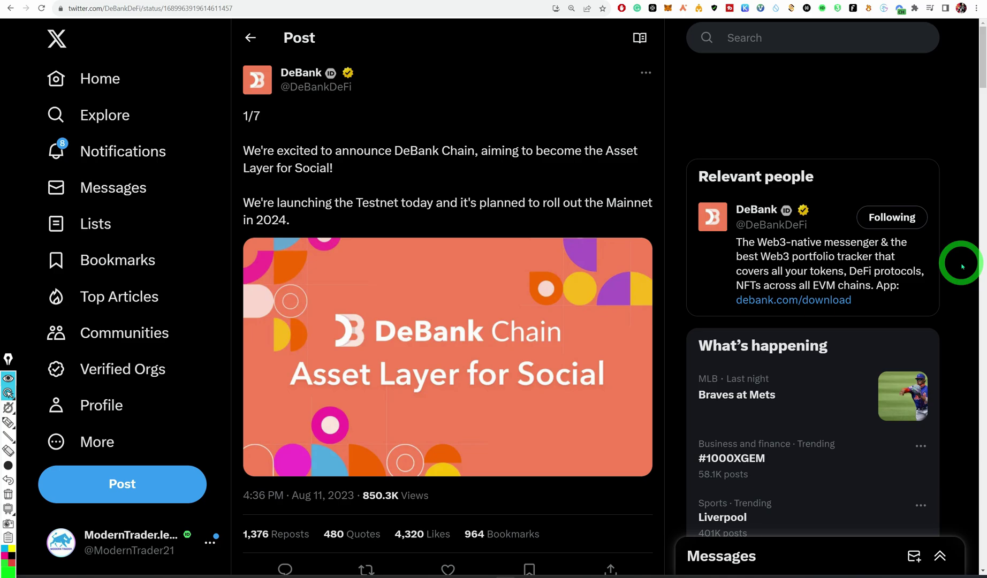
pyautogui.scroll(-10, 962, 266)
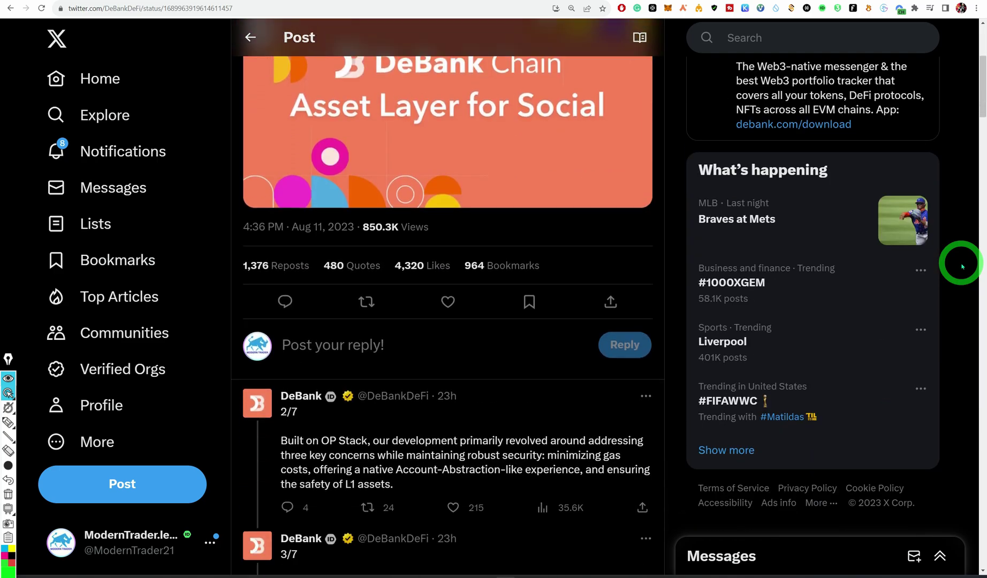
pyautogui.scroll(-4, 962, 266)
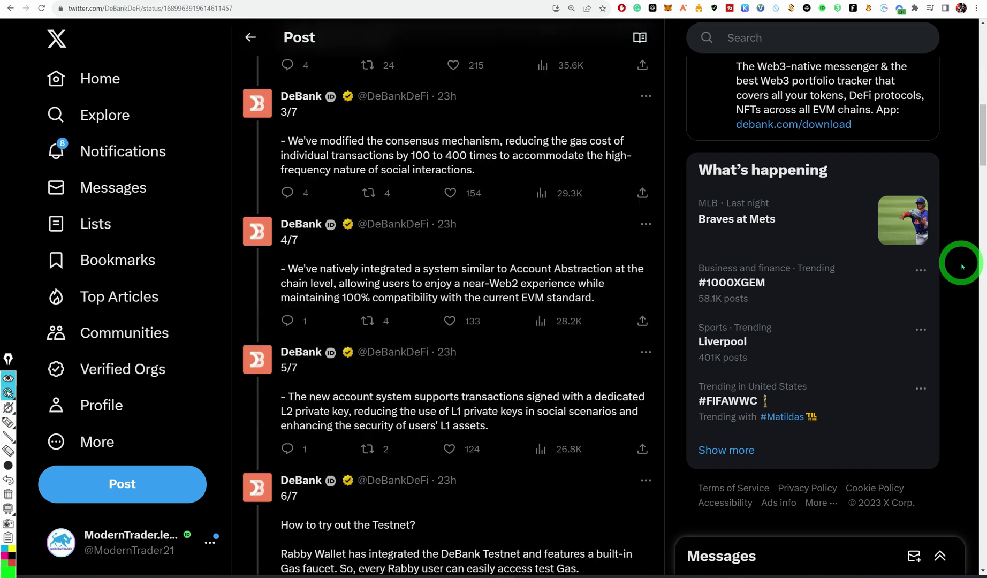
pyautogui.scroll(-7, 962, 266)
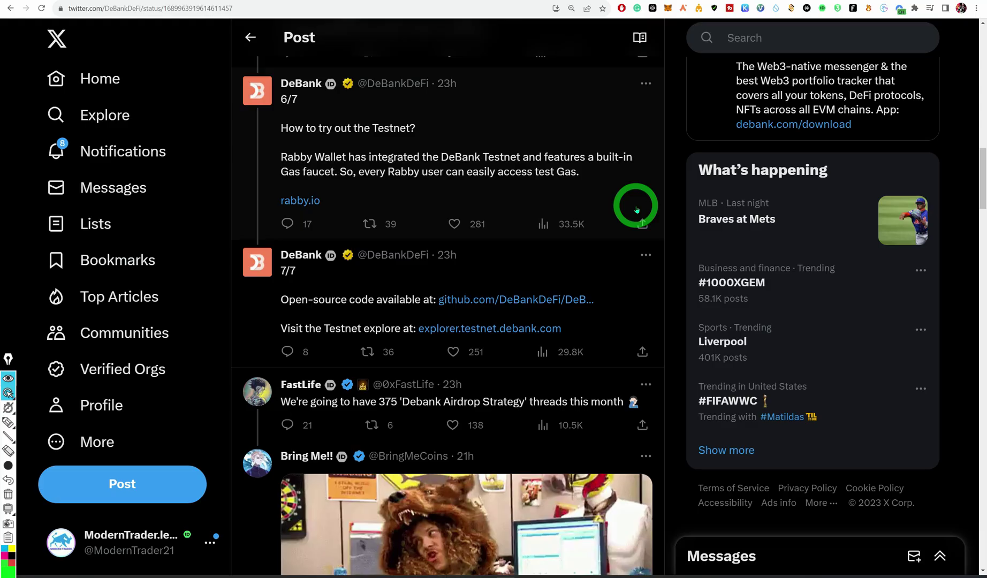
pyautogui.scroll(9, 636, 209)
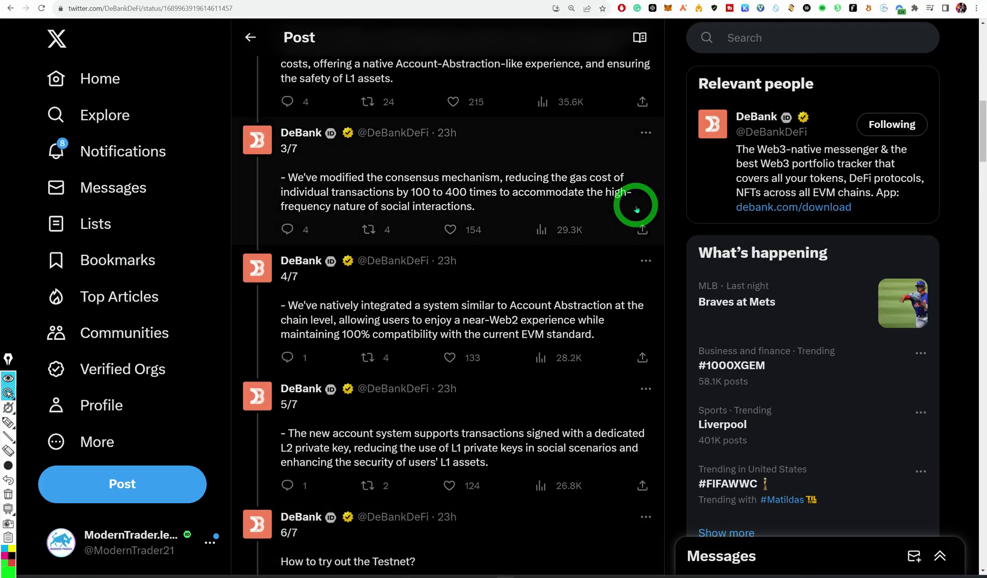
# Go back through DeBank's thread to the opening announcement, reviewing the posts on gas cost and account abstraction.
pyautogui.scroll(2, 637, 210)
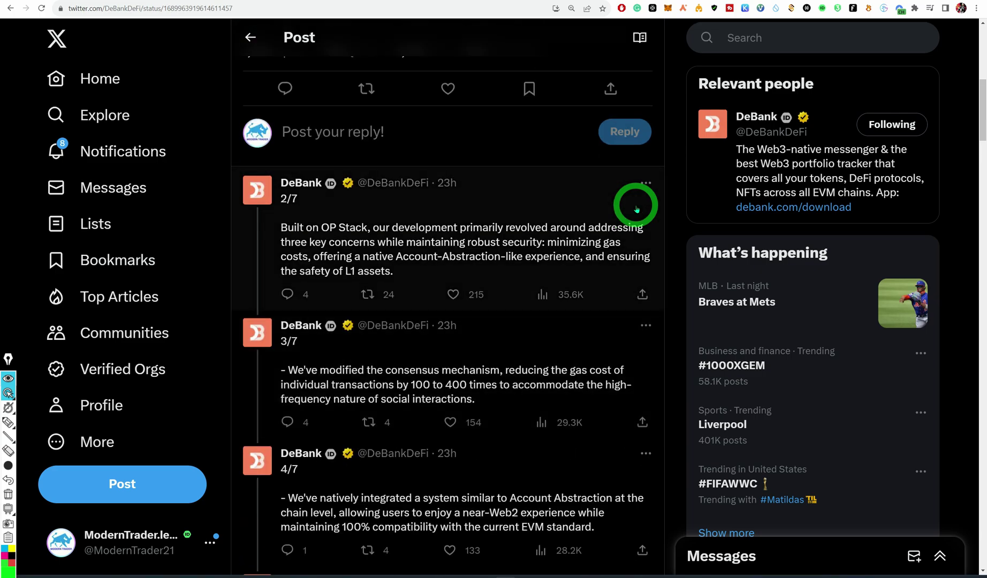
pyautogui.scroll(5, 636, 210)
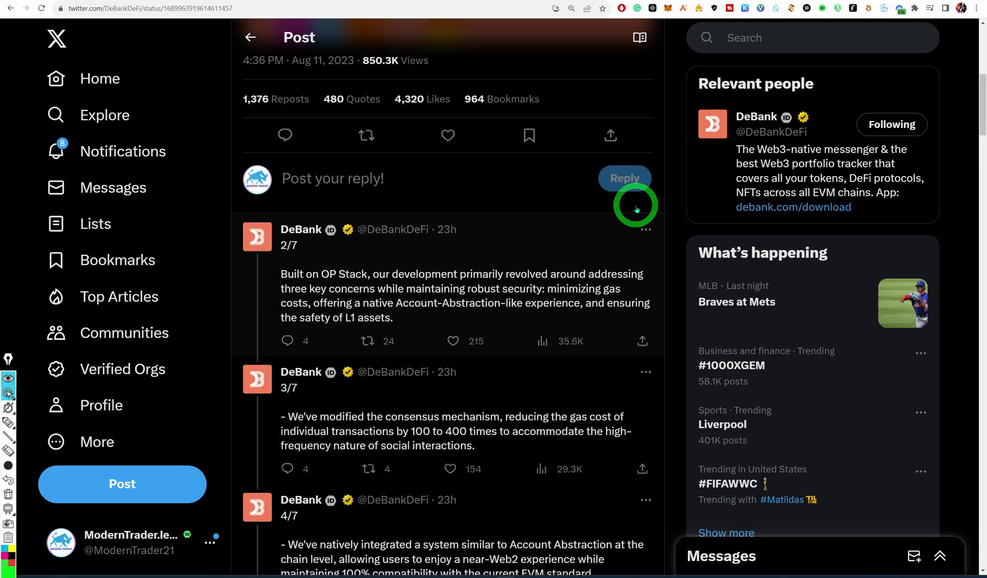
pyautogui.scroll(3, 637, 209)
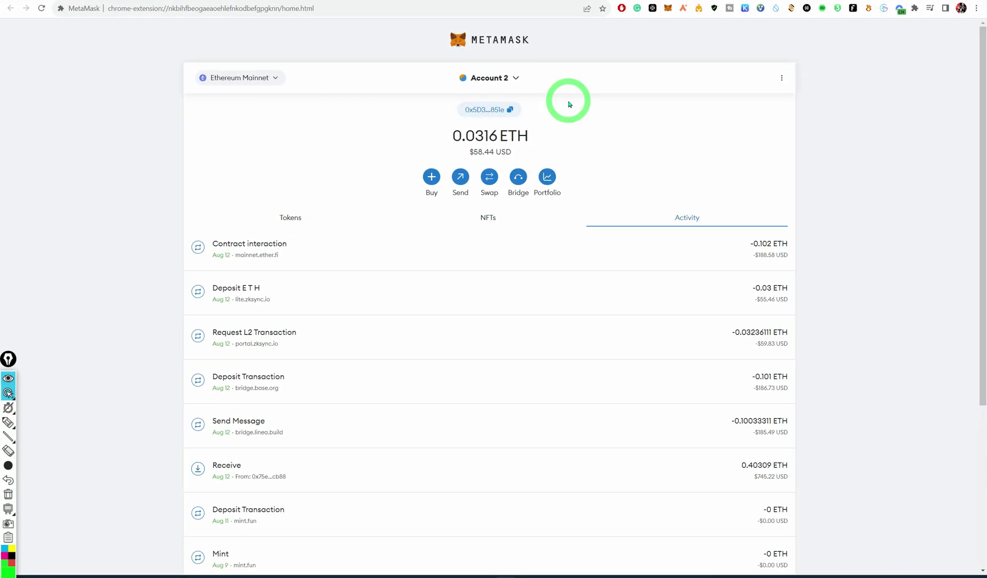
# Switch to MetaMask, open the account selector and look through the list of wallet accounts.
pyautogui.click(518, 81)
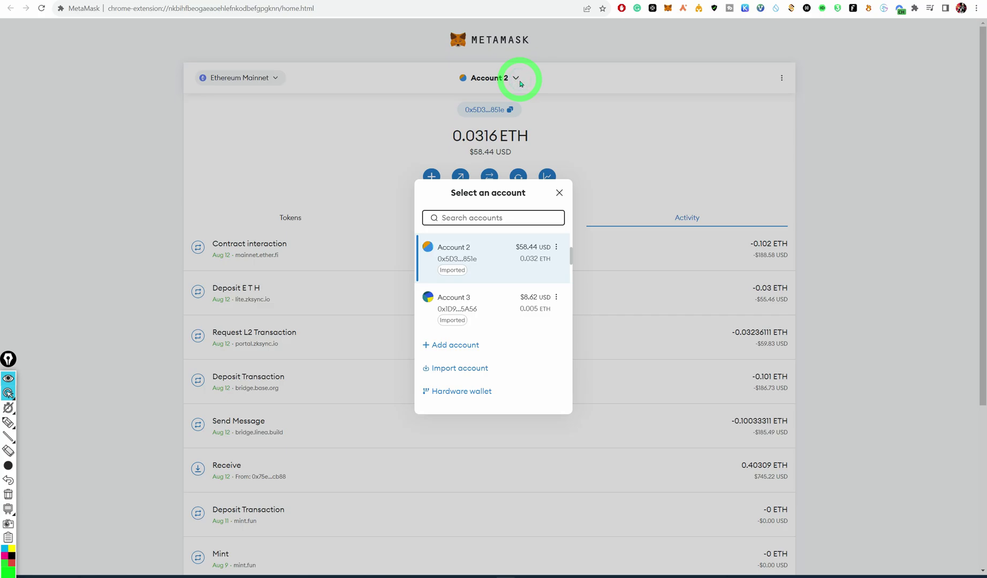
pyautogui.scroll(2, 509, 287)
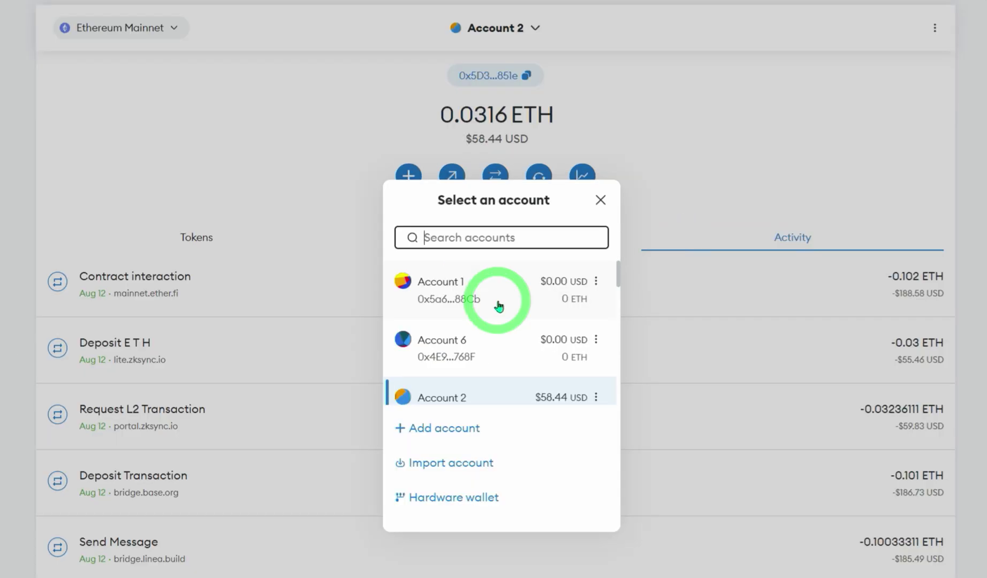
pyautogui.scroll(-3, 499, 307)
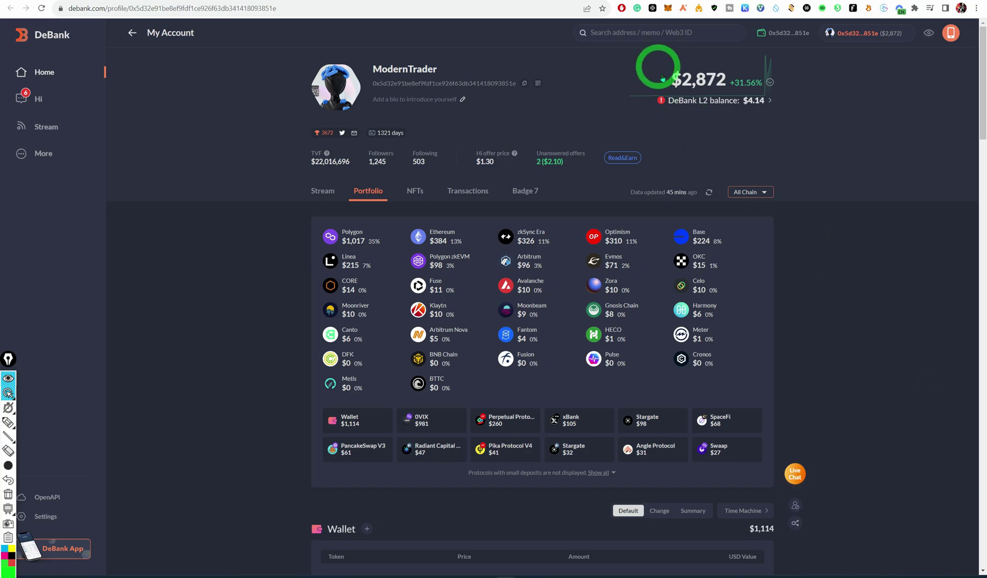
# View the YouTube video on free DeBank followers and minting an ID, and return to DeBank to compare the two wallets' profiles.
pyautogui.click(609, 1)
pyautogui.click(516, 284)
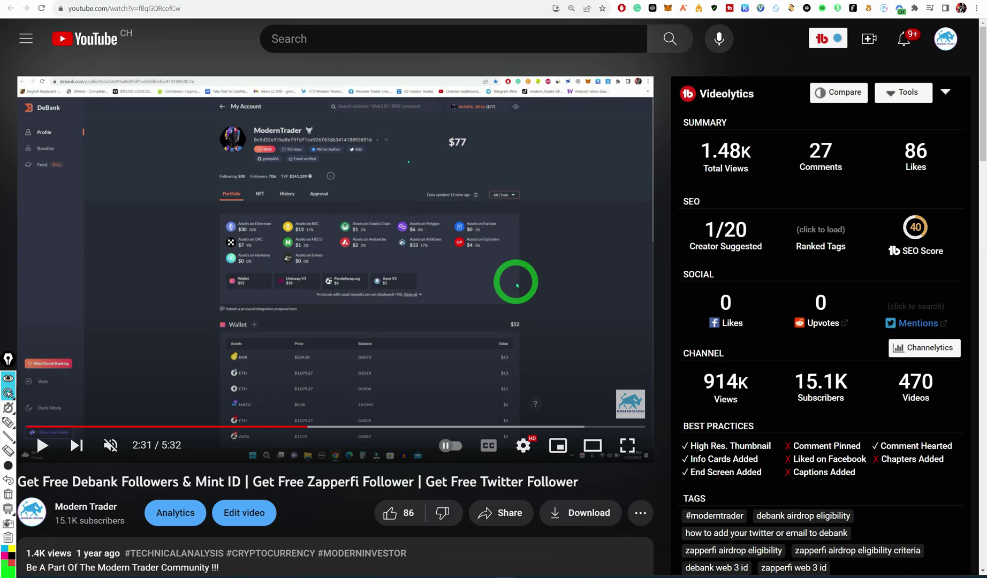
pyautogui.click(444, 3)
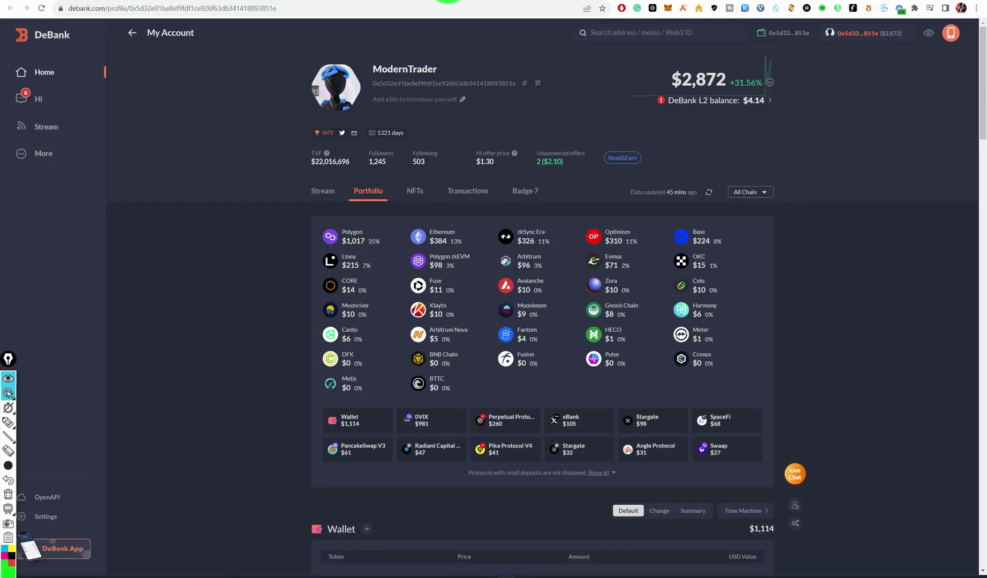
pyautogui.click(901, 241)
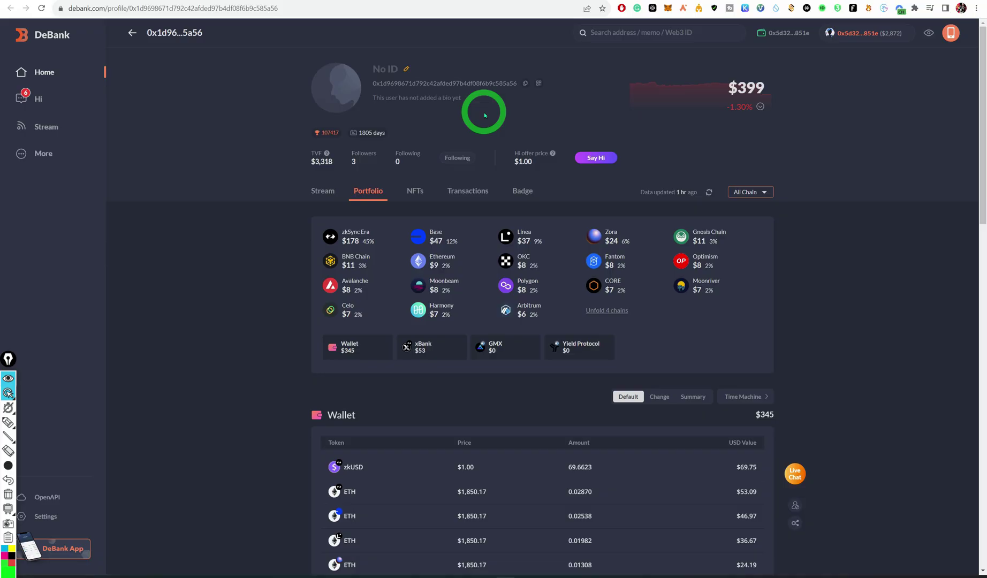
pyautogui.click(462, 1)
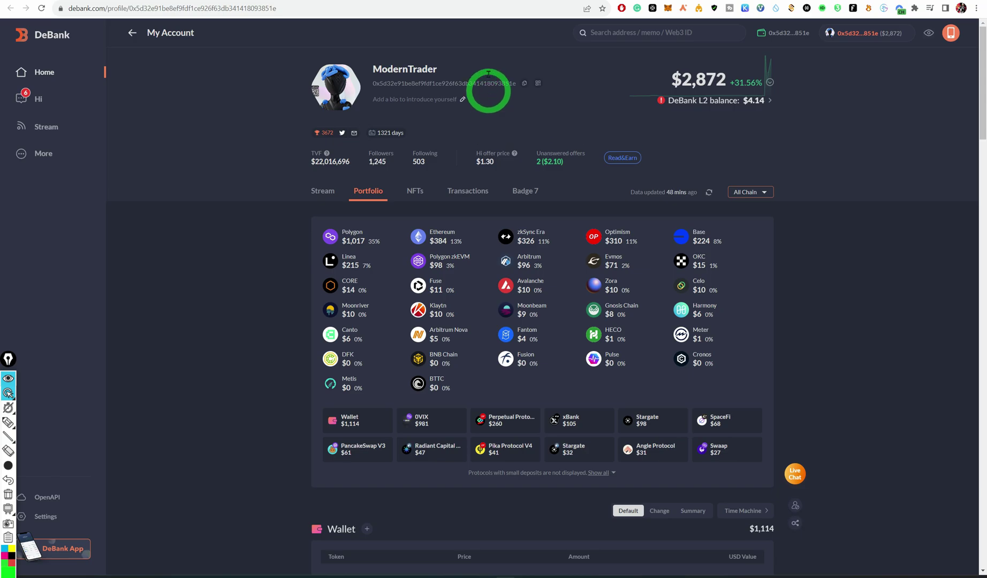
# Switch to the channel's X profile and read its posts on low ETH Mainnet gas fees and minting a domain on Base Mainnet.
pyautogui.click(496, 1)
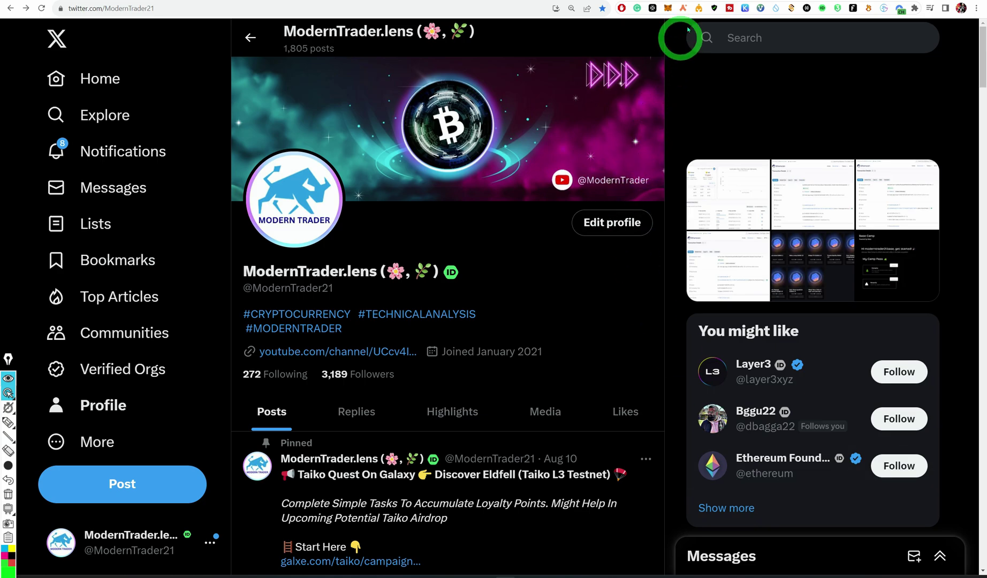
pyautogui.scroll(-7, 707, 257)
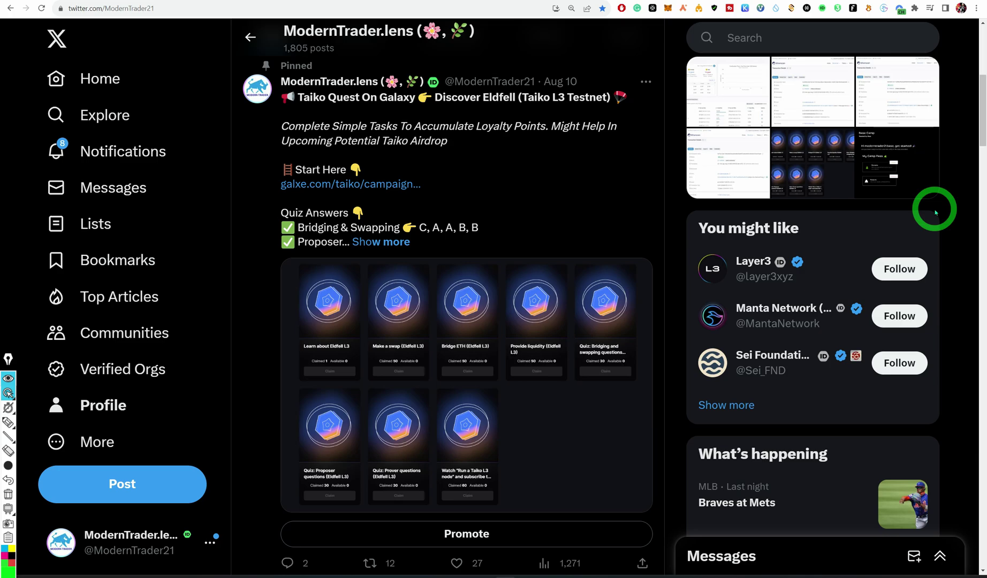
pyautogui.scroll(-9, 942, 231)
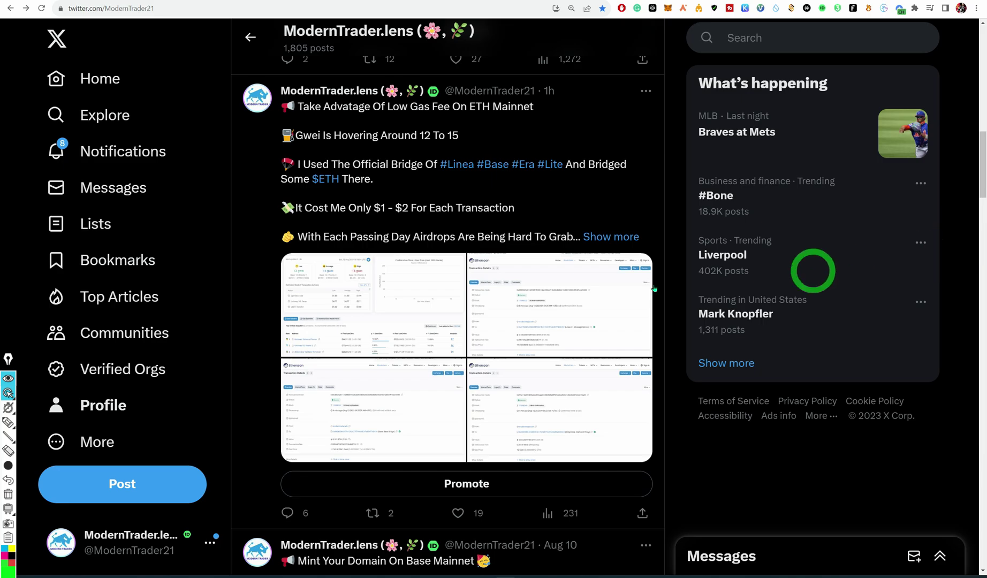
pyautogui.click(546, 213)
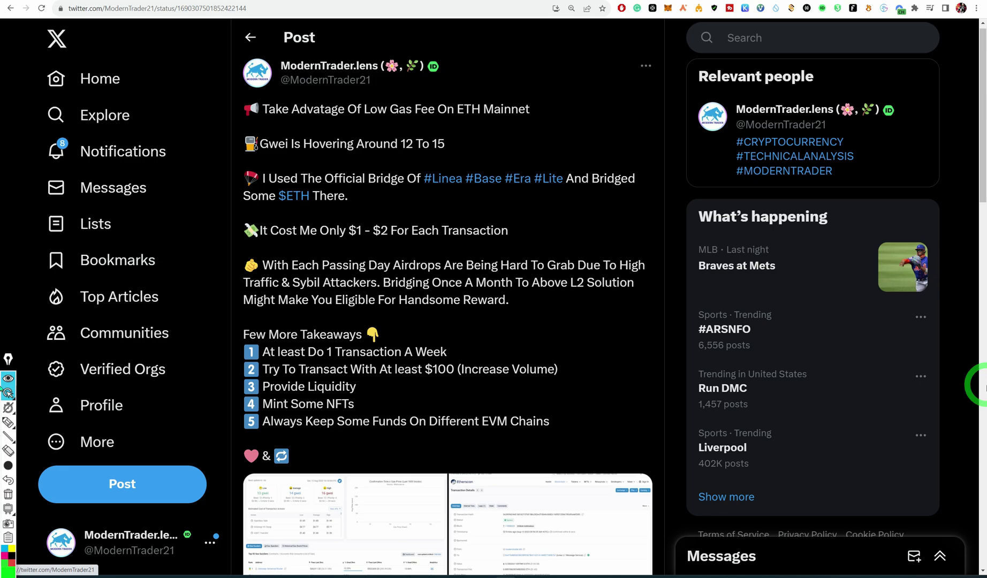
pyautogui.hotkey('alt', 'Left')
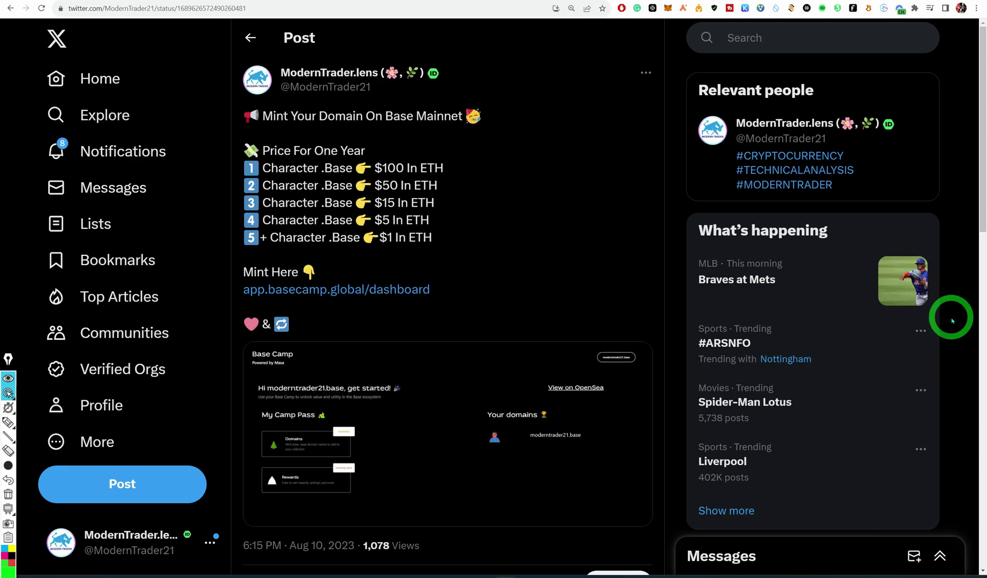